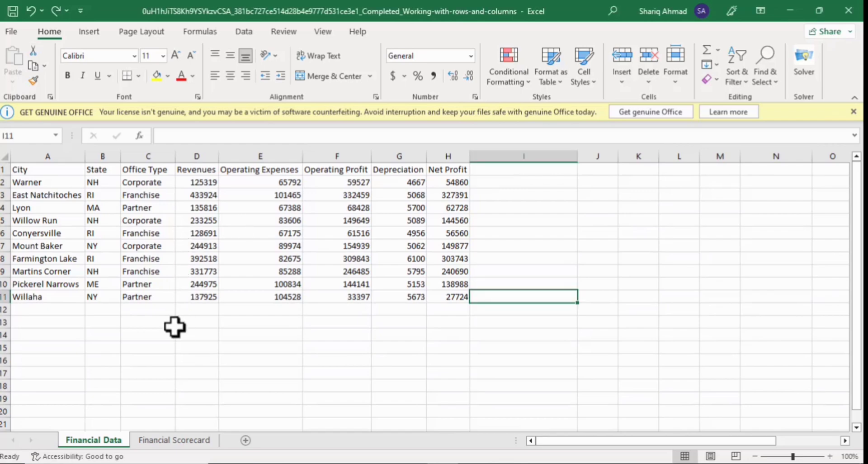
# Turn on filtering for the financial data in A1:H11, including its header row.
pyautogui.moveTo(47, 167); pyautogui.dragTo(445, 298)
pyautogui.click(745, 83)
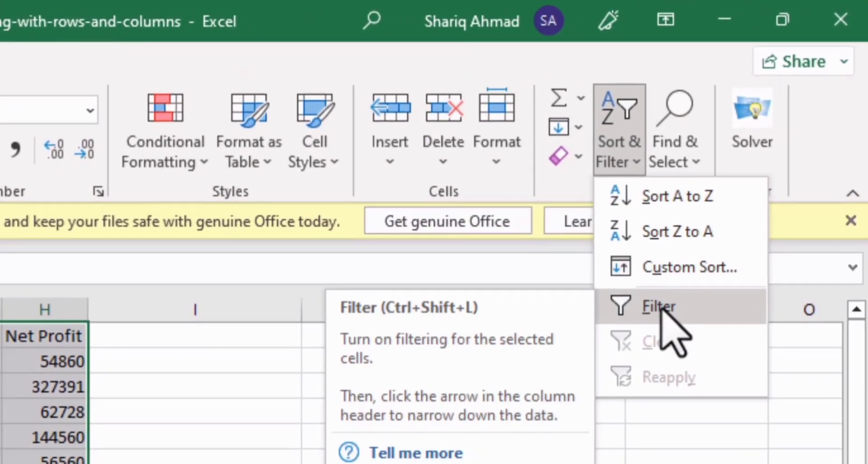
pyautogui.click(660, 310)
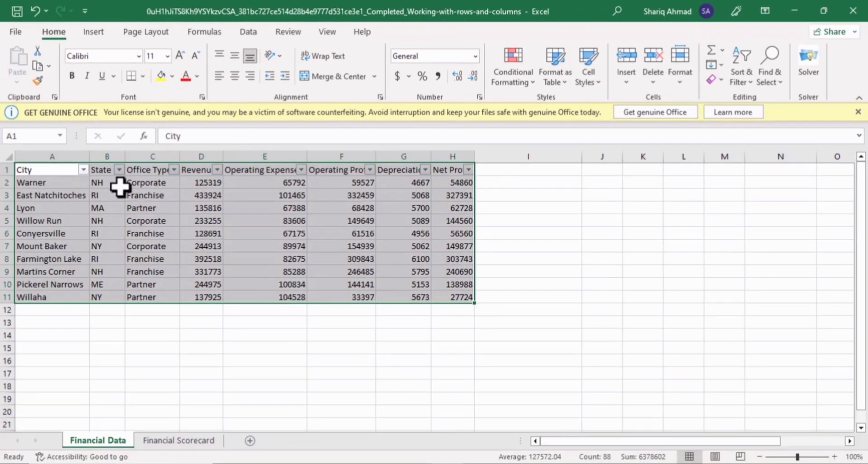
pyautogui.click(271, 233)
# Filter the City column to show only Mount Baker by excluding every other city.
pyautogui.click(83, 169)
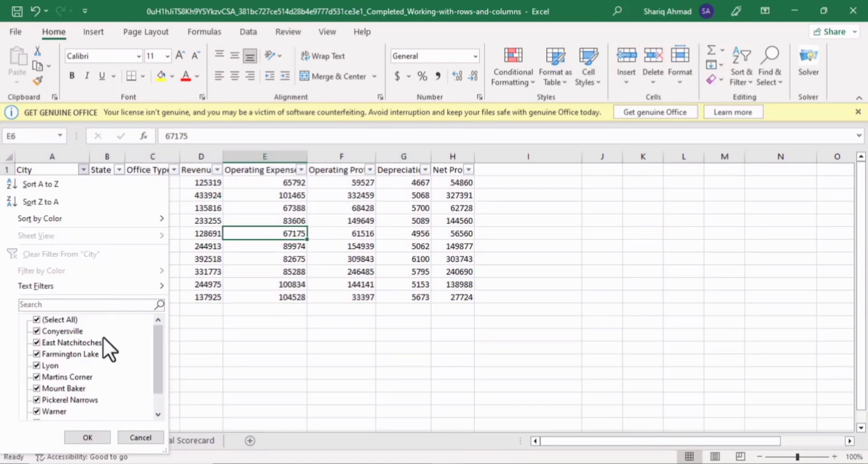
pyautogui.click(37, 331)
pyautogui.click(37, 343)
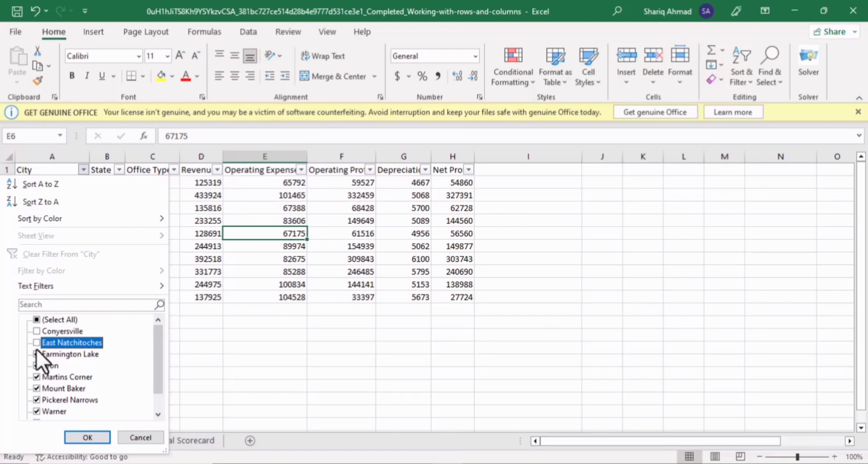
pyautogui.click(36, 353)
pyautogui.click(37, 365)
pyautogui.click(35, 377)
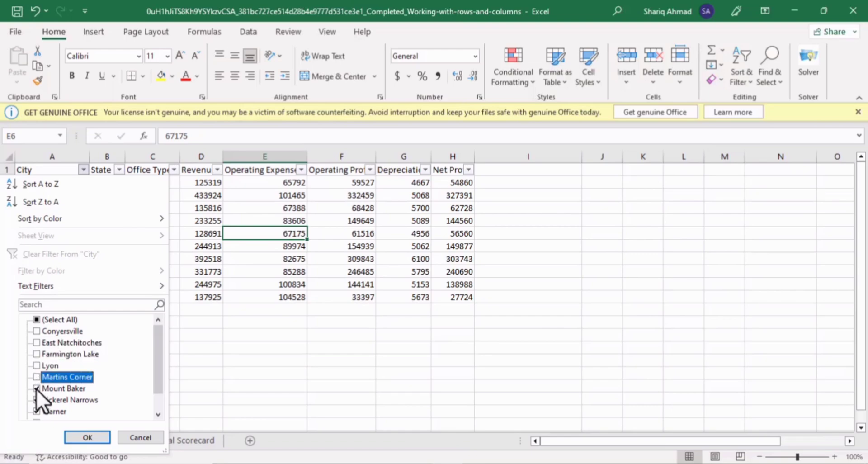
pyautogui.click(36, 400)
pyautogui.click(36, 411)
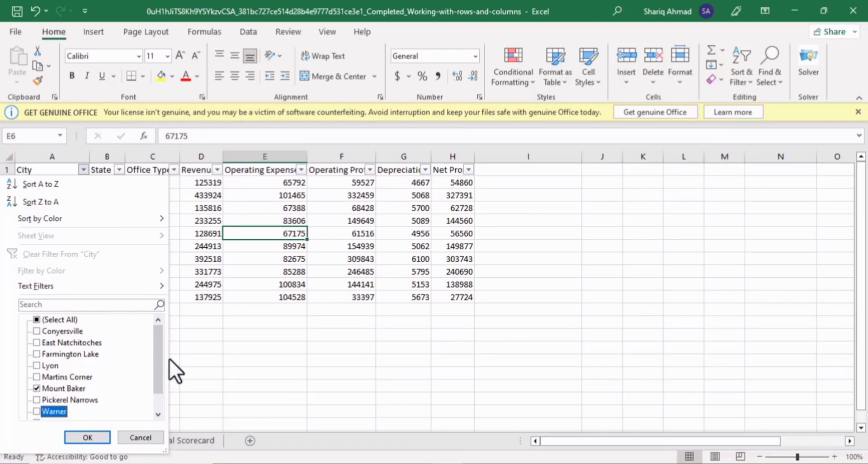
pyautogui.moveTo(159, 360); pyautogui.dragTo(157, 379)
pyautogui.click(37, 399)
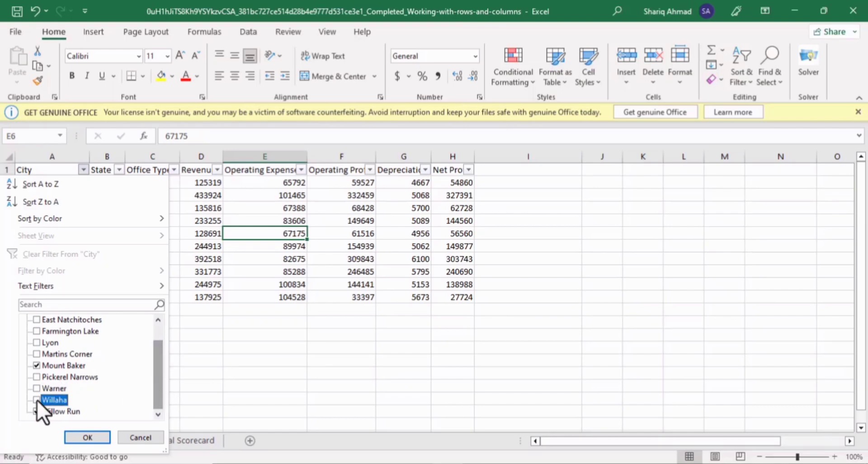
pyautogui.click(37, 411)
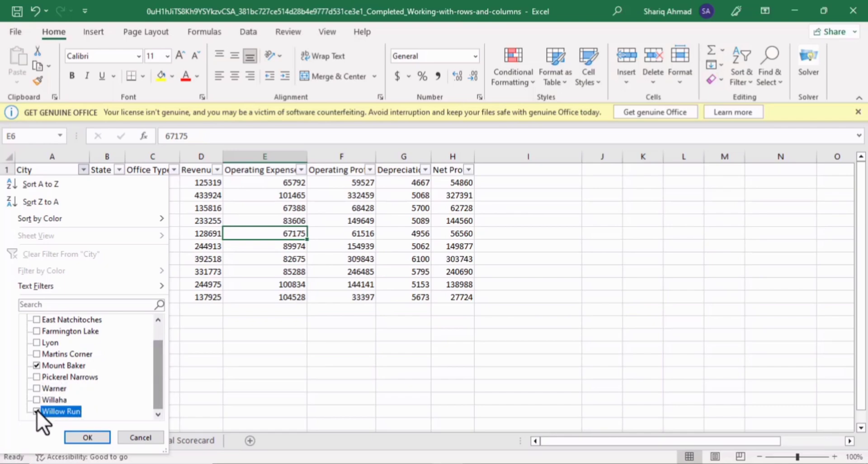
pyautogui.click(89, 437)
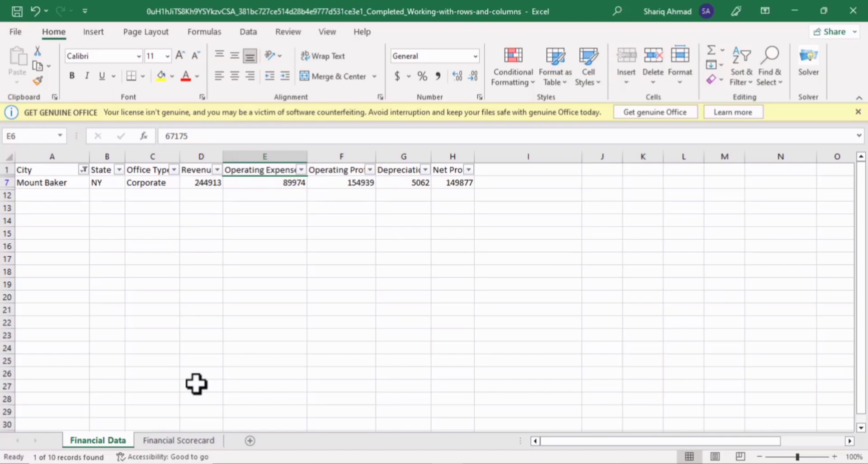
# Include all the excluded cities in the City column filter again.
pyautogui.click(83, 169)
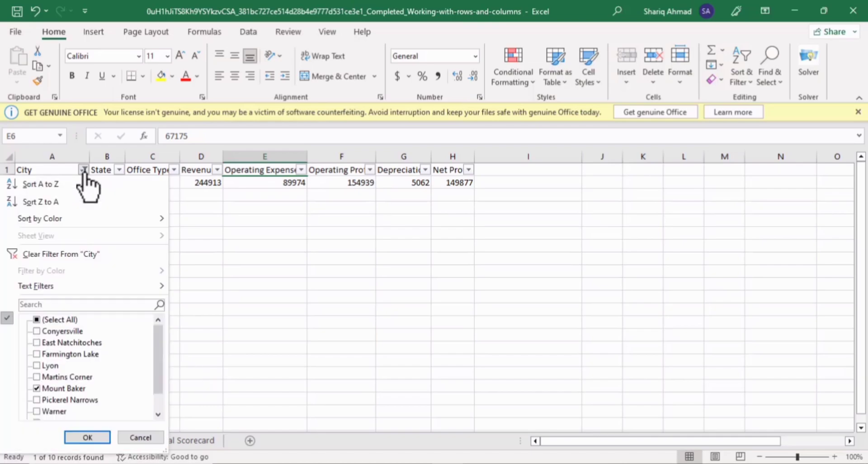
pyautogui.click(56, 332)
pyautogui.click(53, 343)
pyautogui.click(50, 354)
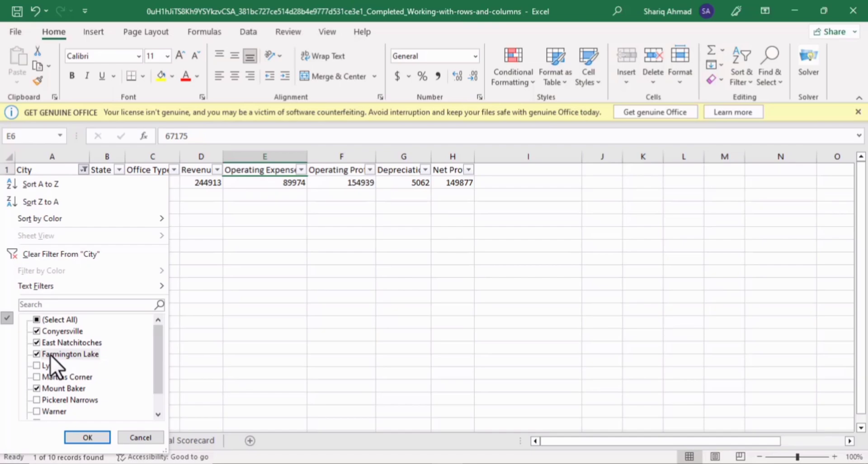
pyautogui.click(49, 365)
pyautogui.scroll(-1, 158, 351)
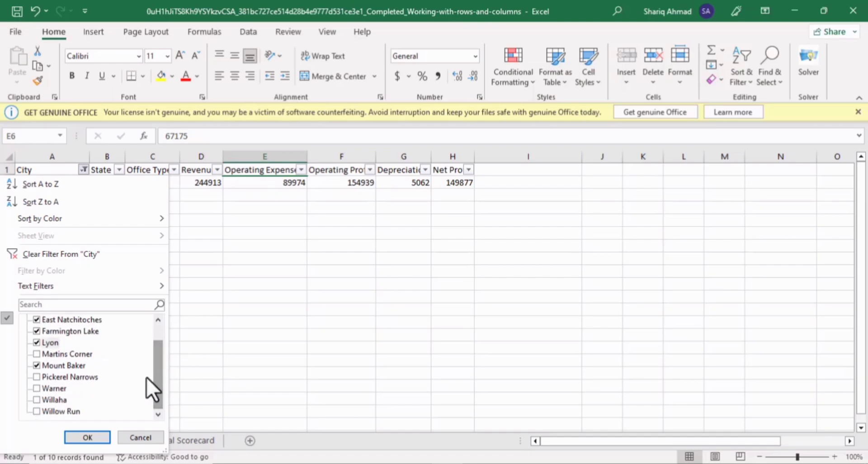
pyautogui.click(39, 358)
pyautogui.click(39, 377)
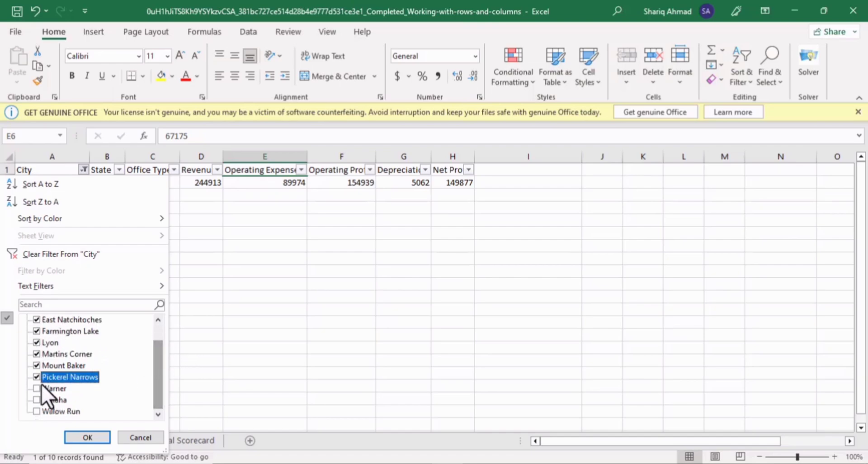
pyautogui.click(39, 388)
pyautogui.click(39, 400)
pyautogui.click(40, 410)
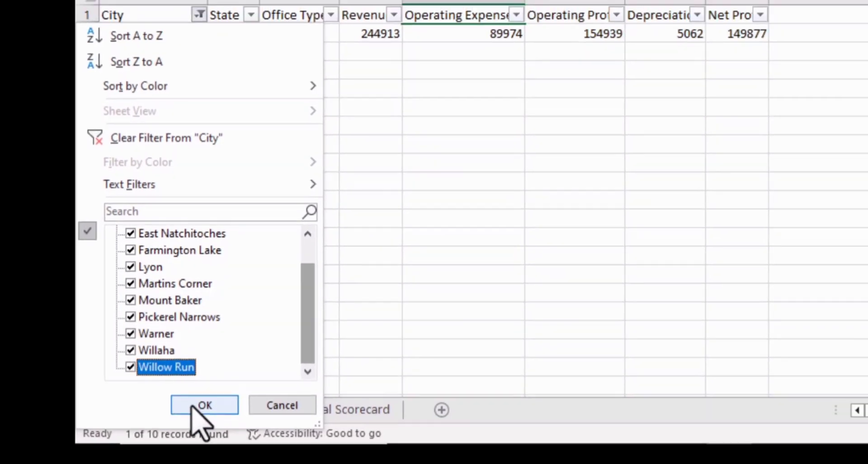
pyautogui.click(250, 389)
pyautogui.click(291, 364)
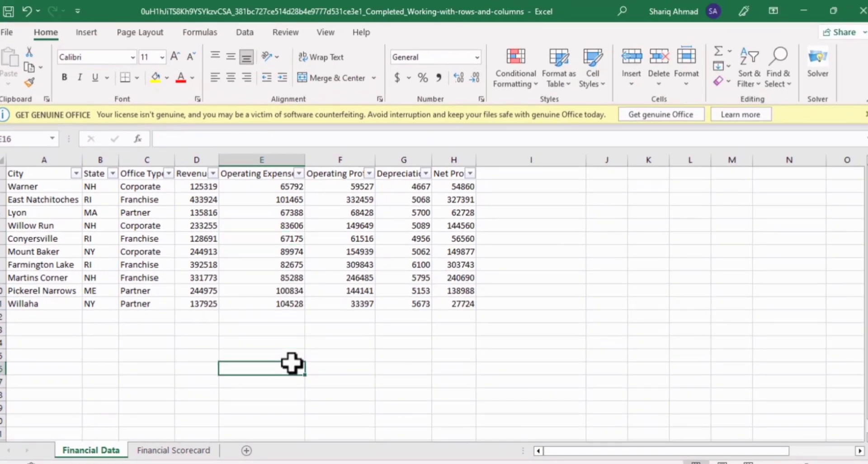
# Undo the City filter changes and the filtering on the header row, and deselect the data.
pyautogui.hotkey('ctrl', 'z')
pyautogui.hotkey('ctrl', 'z')
pyautogui.hotkey('ctrl', 'z')
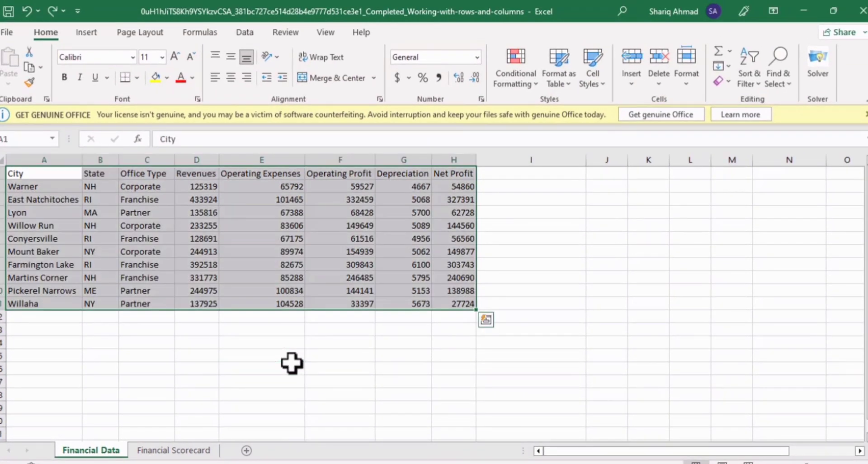
pyautogui.click(291, 364)
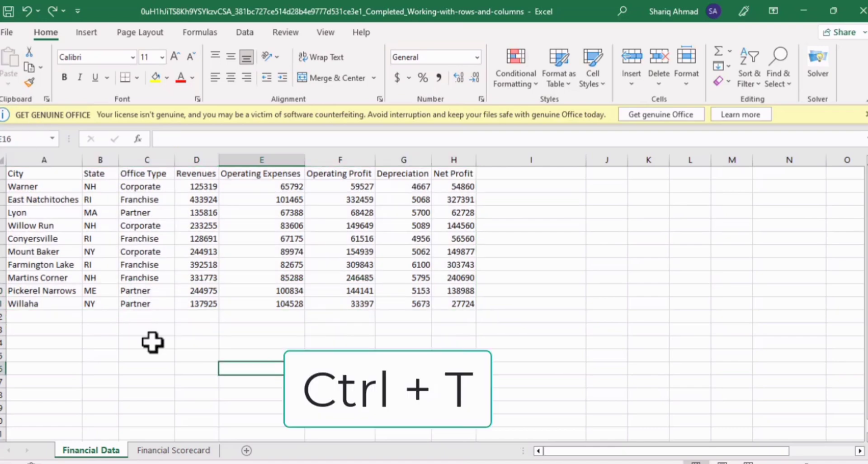
# Convert the range A1:H11 into a table with headers.
pyautogui.moveTo(31, 174); pyautogui.dragTo(446, 307)
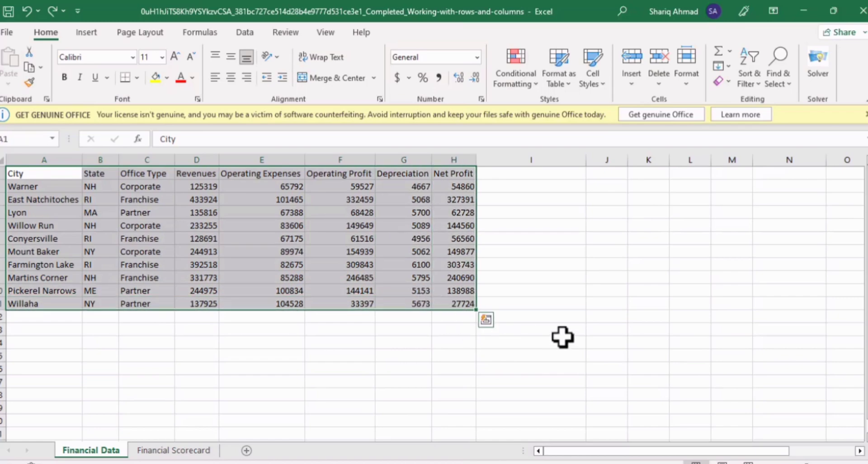
pyautogui.hotkey('ctrl', 't')
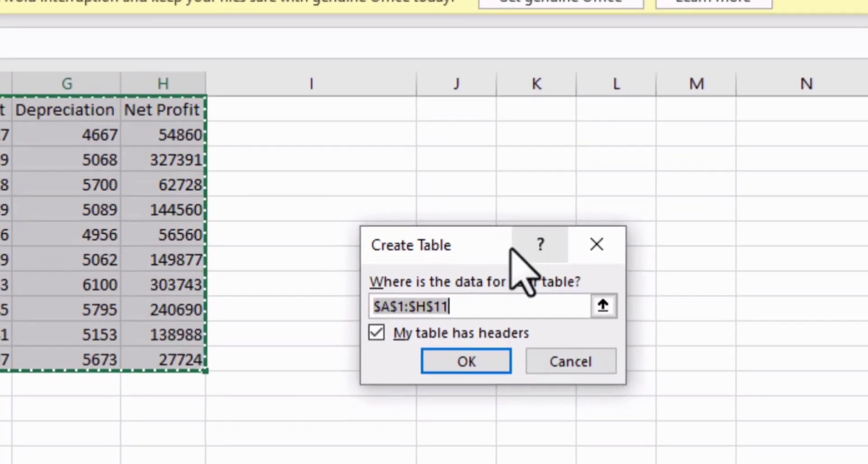
pyautogui.moveTo(454, 247); pyautogui.dragTo(375, 200)
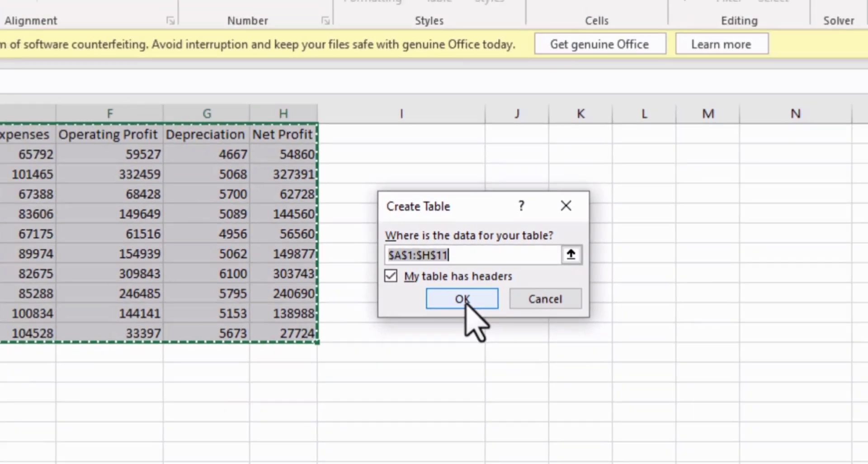
pyautogui.click(384, 316)
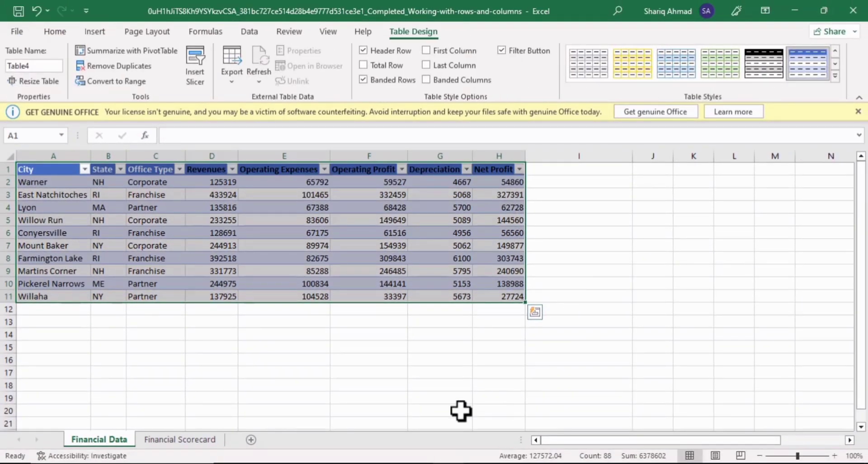
pyautogui.click(376, 380)
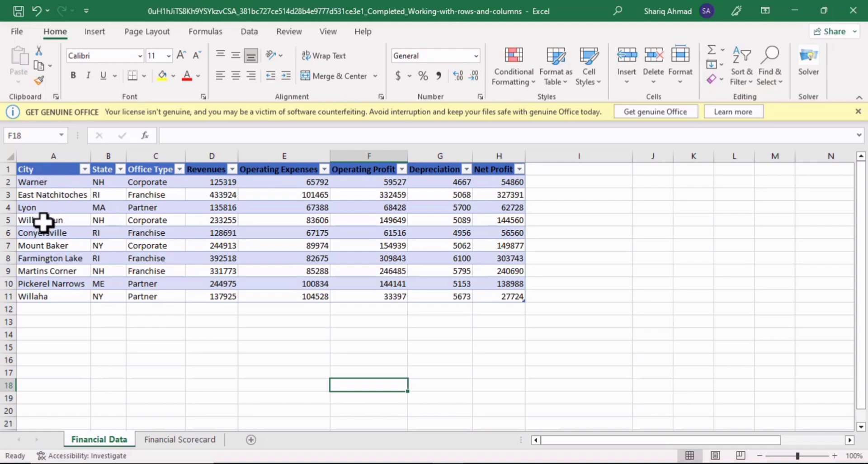
# Insert a slicer for the table's City field and place it beside the Net Profit column.
pyautogui.click(48, 248)
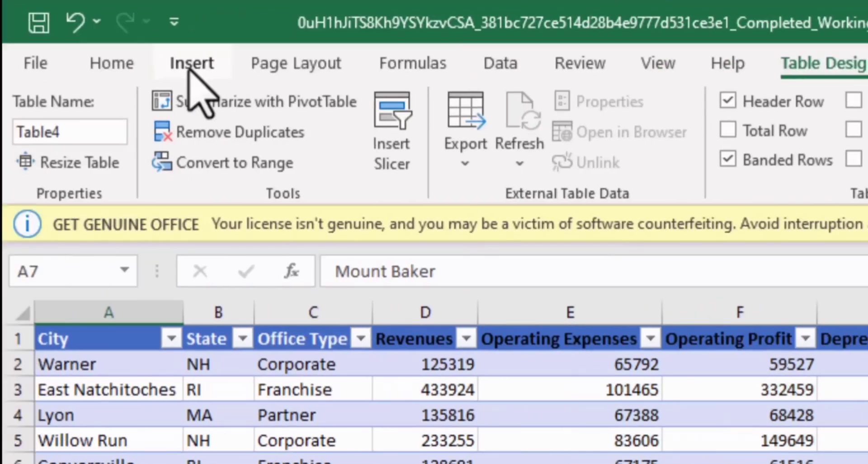
pyautogui.click(191, 65)
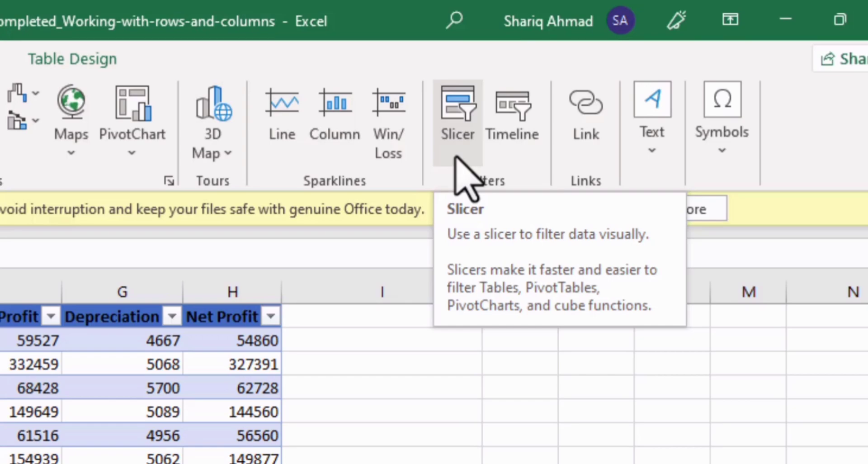
pyautogui.click(454, 157)
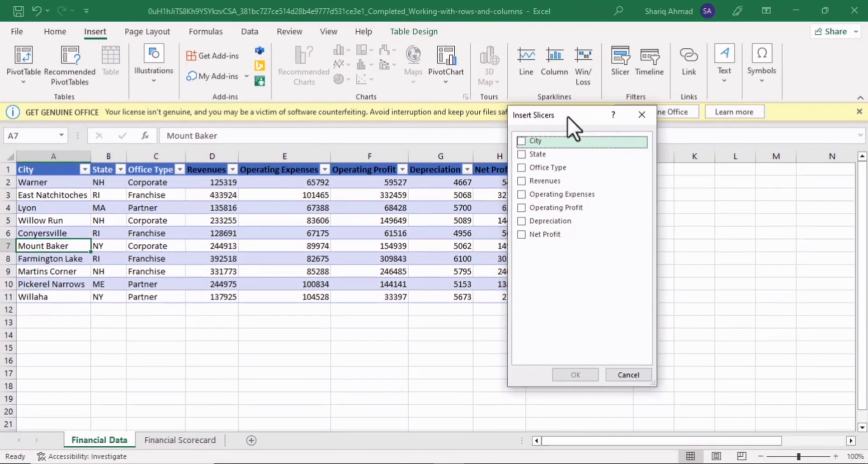
pyautogui.moveTo(551, 124); pyautogui.dragTo(446, 146)
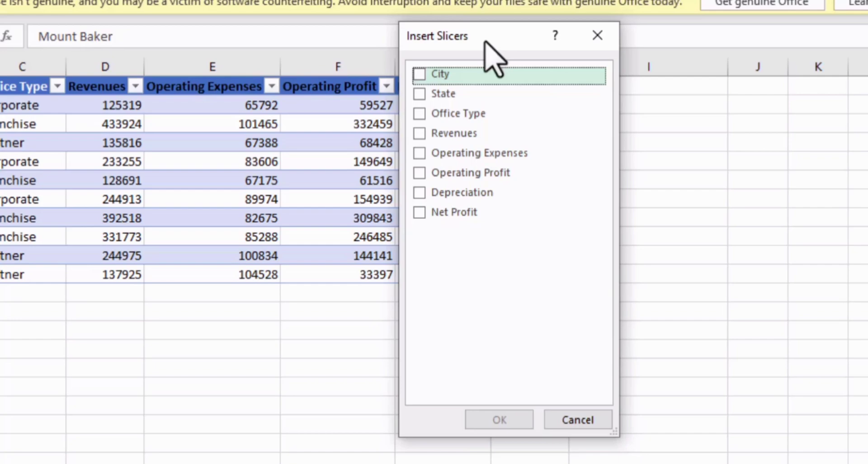
pyautogui.click(420, 74)
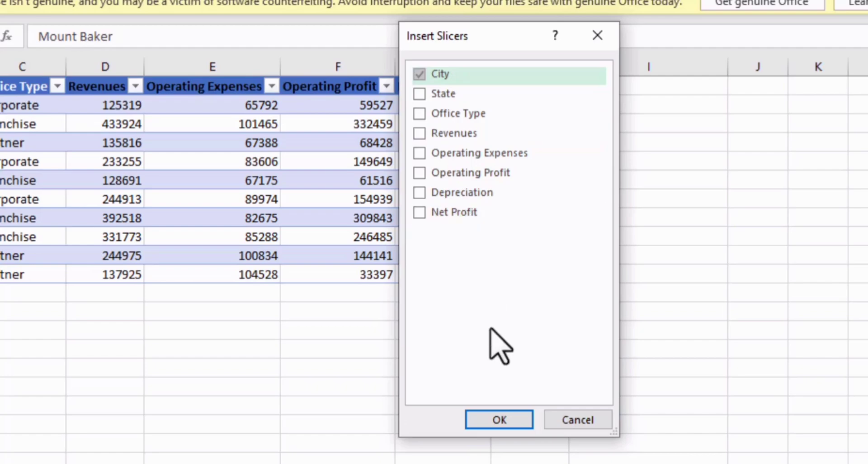
pyautogui.click(500, 420)
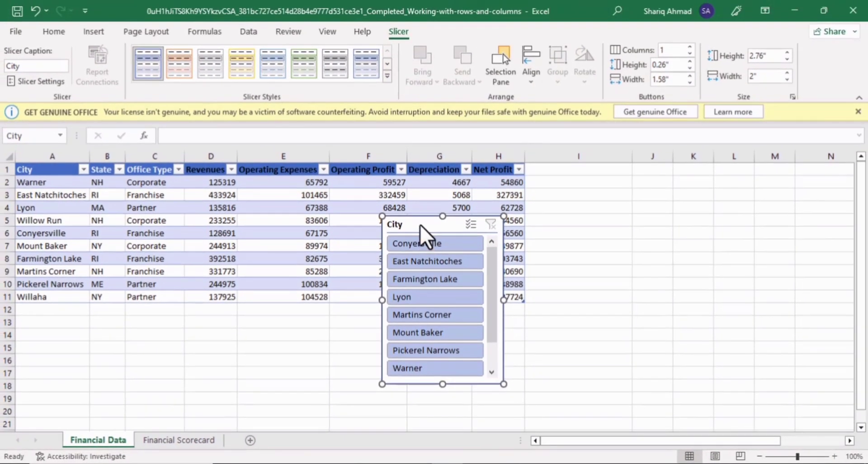
pyautogui.moveTo(420, 230); pyautogui.dragTo(574, 181)
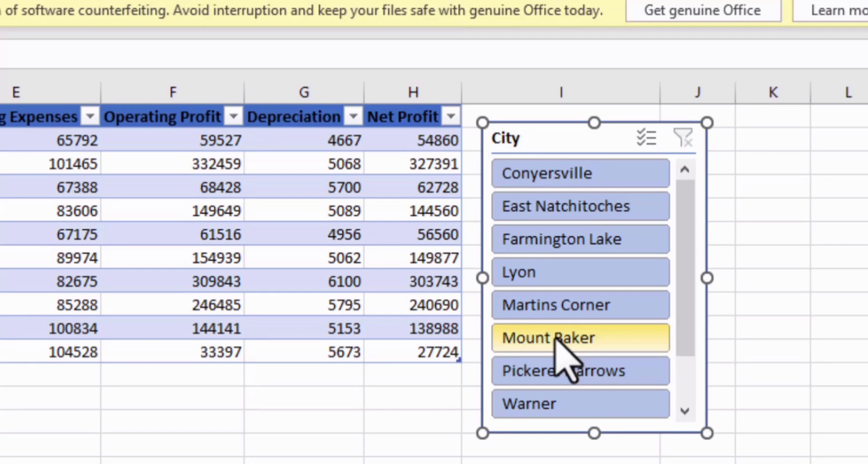
# Use the City slicer to filter the table to Mount Baker, Warner, Willow Run and Lyon, one after another.
pyautogui.click(556, 338)
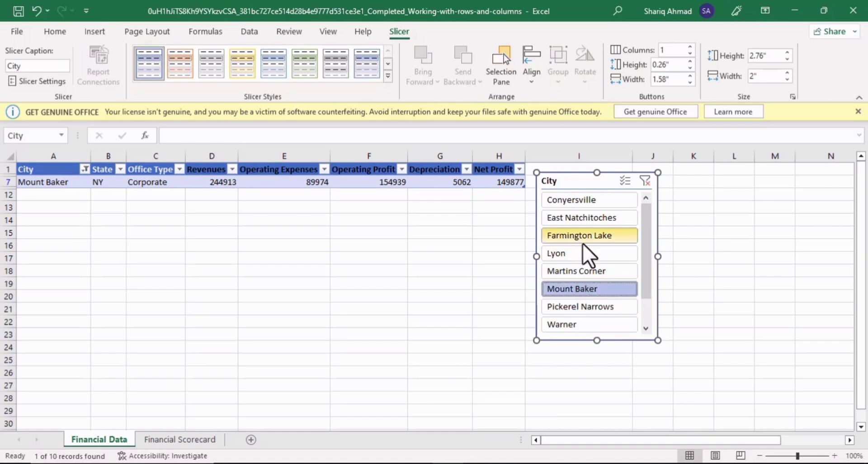
pyautogui.click(591, 329)
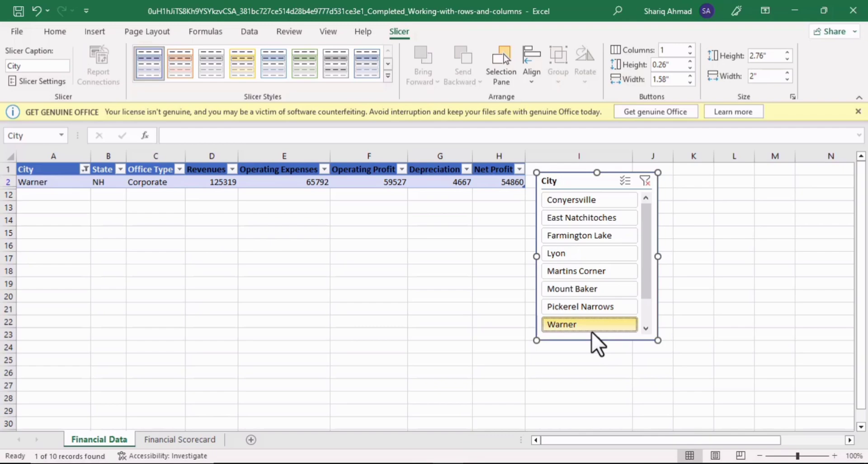
pyautogui.moveTo(642, 271); pyautogui.dragTo(646, 302)
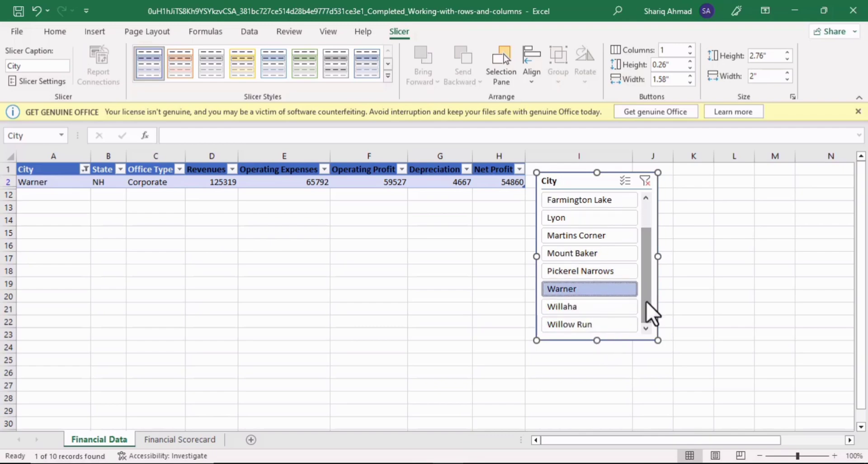
pyautogui.click(598, 326)
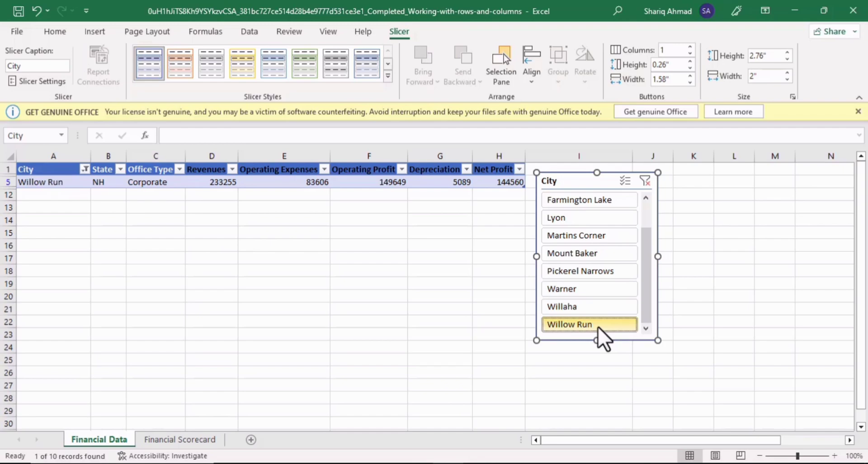
pyautogui.moveTo(651, 287); pyautogui.dragTo(646, 240)
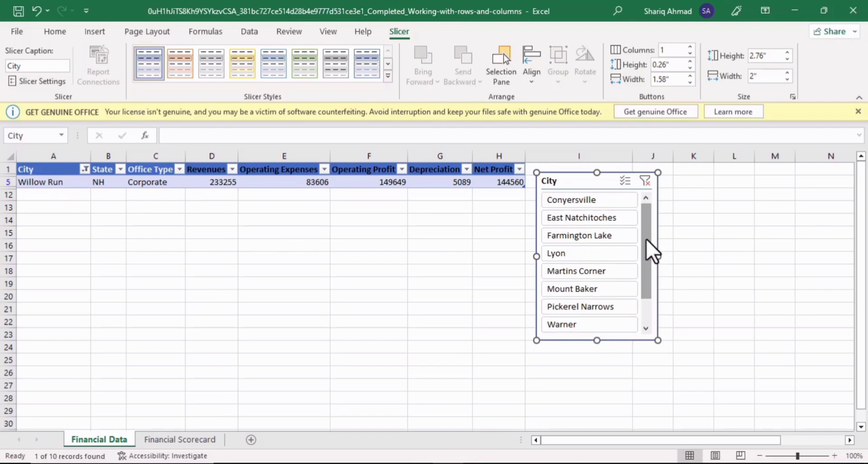
pyautogui.click(582, 253)
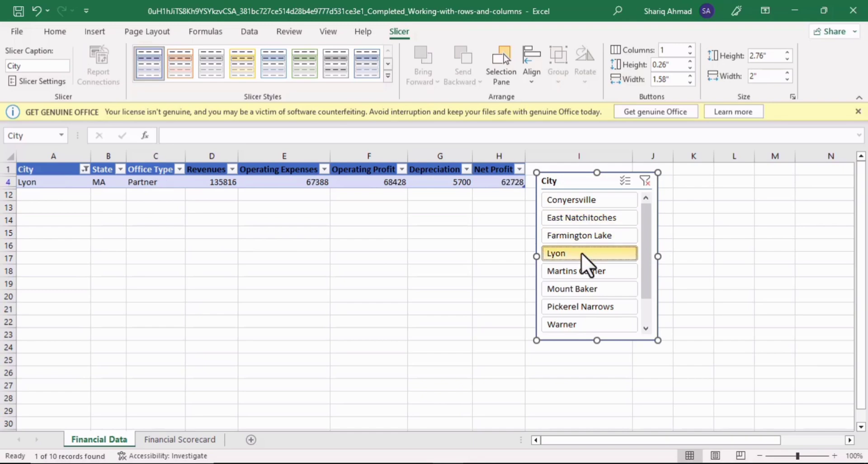